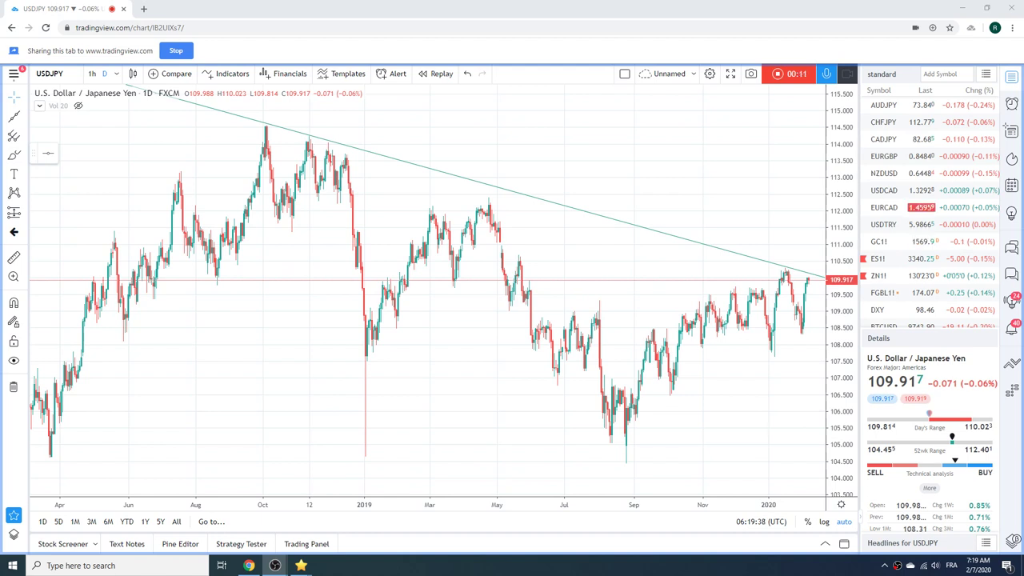
Step: Zoom the USDJPY chart out and back in, then scroll the watchlist up to GBPUSD
{"action": "scroll", "coordinate": [711, 304], "scroll_direction": "up", "scroll_amount": 3}
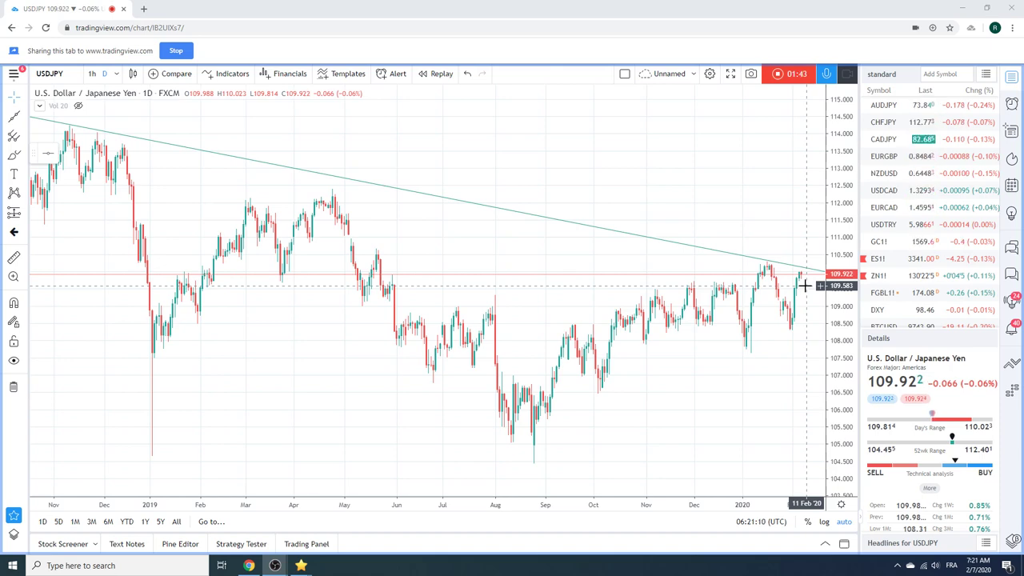
{"action": "scroll", "coordinate": [539, 214], "scroll_direction": "down", "scroll_amount": 4}
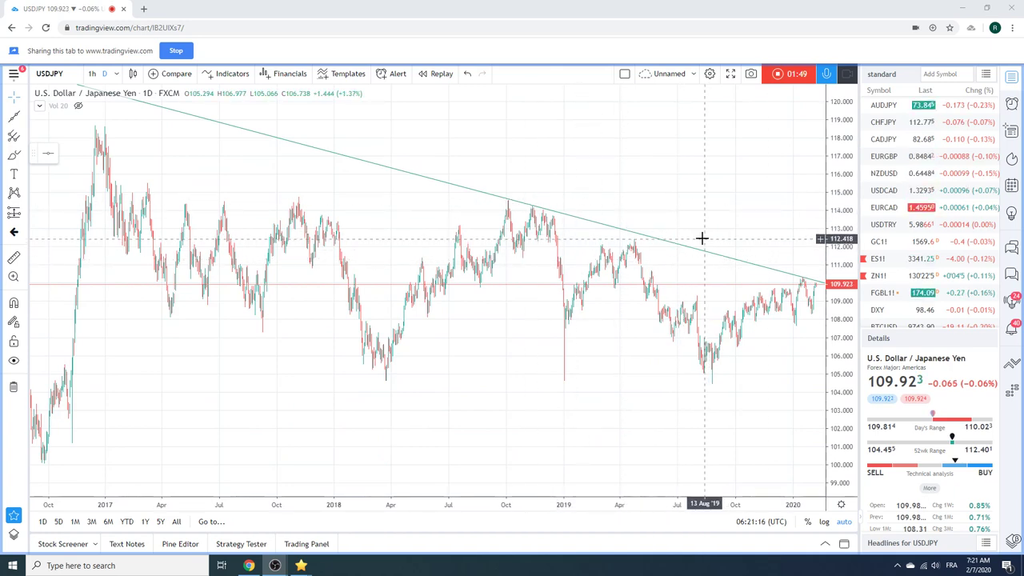
{"action": "scroll", "coordinate": [696, 240], "scroll_direction": "up", "scroll_amount": 4}
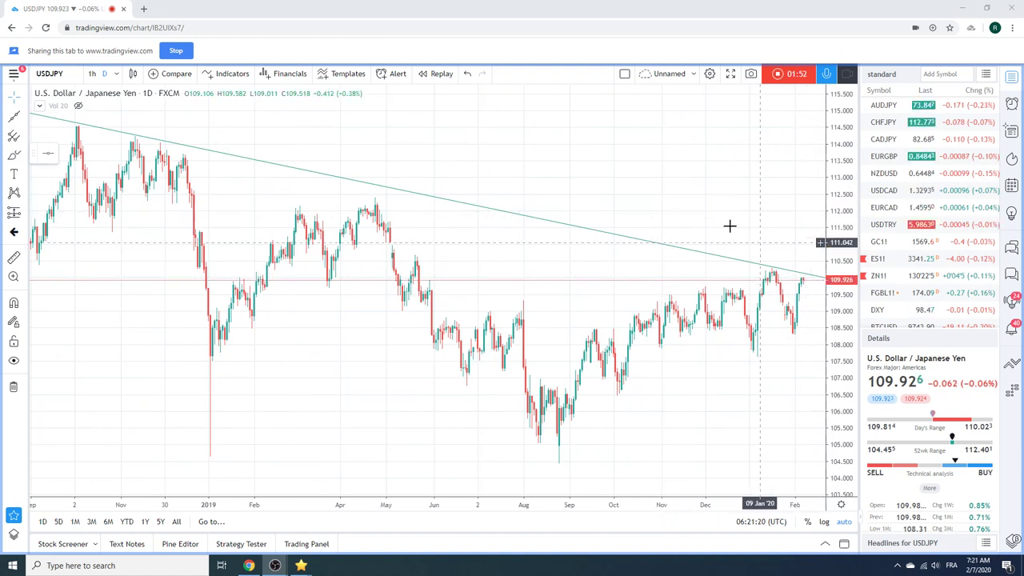
{"action": "scroll", "coordinate": [700, 187], "scroll_direction": "down", "scroll_amount": 1}
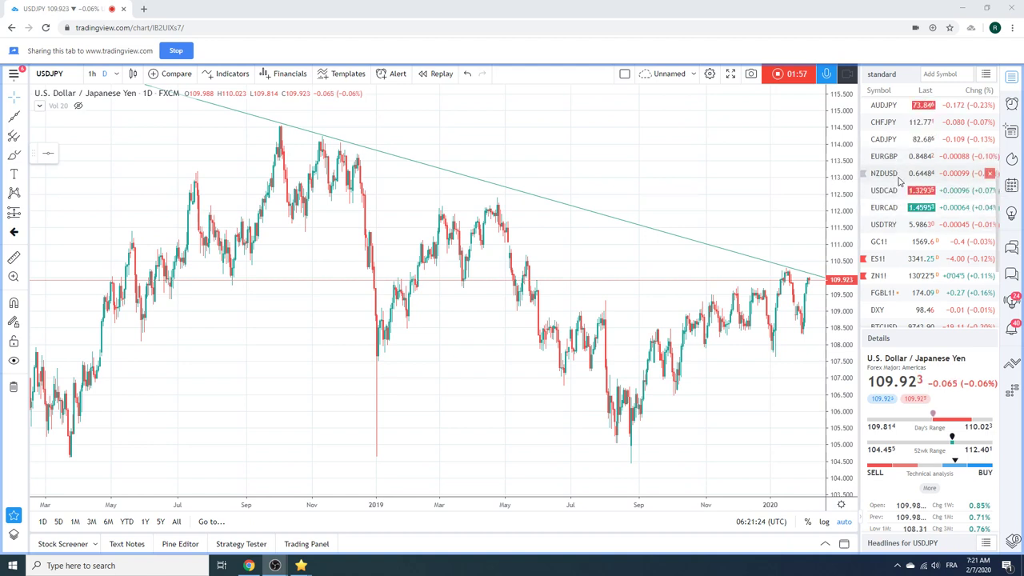
{"action": "scroll", "coordinate": [899, 182], "scroll_direction": "up", "scroll_amount": 3}
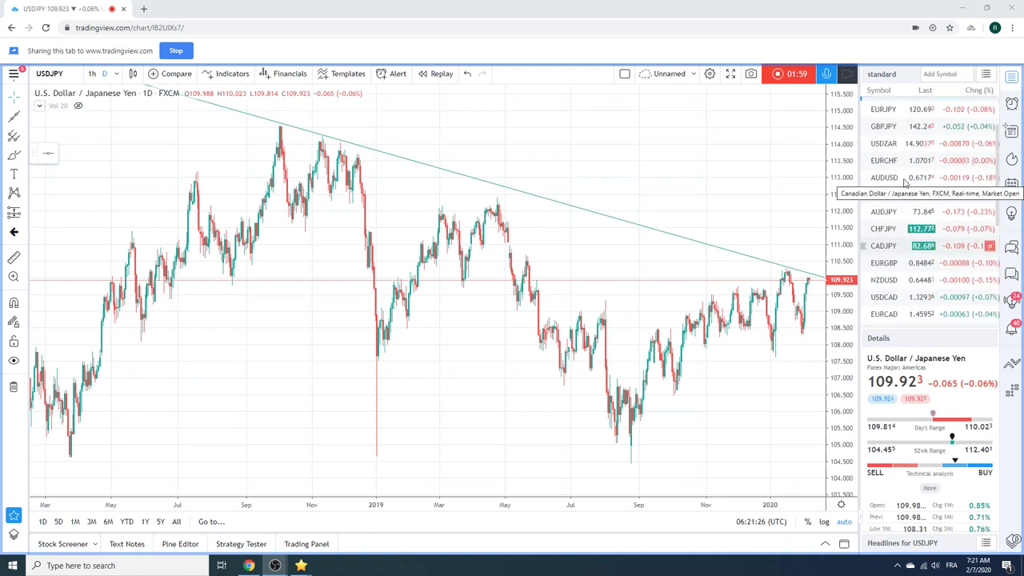
{"action": "scroll", "coordinate": [903, 183], "scroll_direction": "up", "scroll_amount": 2}
Step: Show GBPUSD zoomed into Sep–Feb, then switch the chart back to USDJPY
{"action": "left_click", "coordinate": [894, 107]}
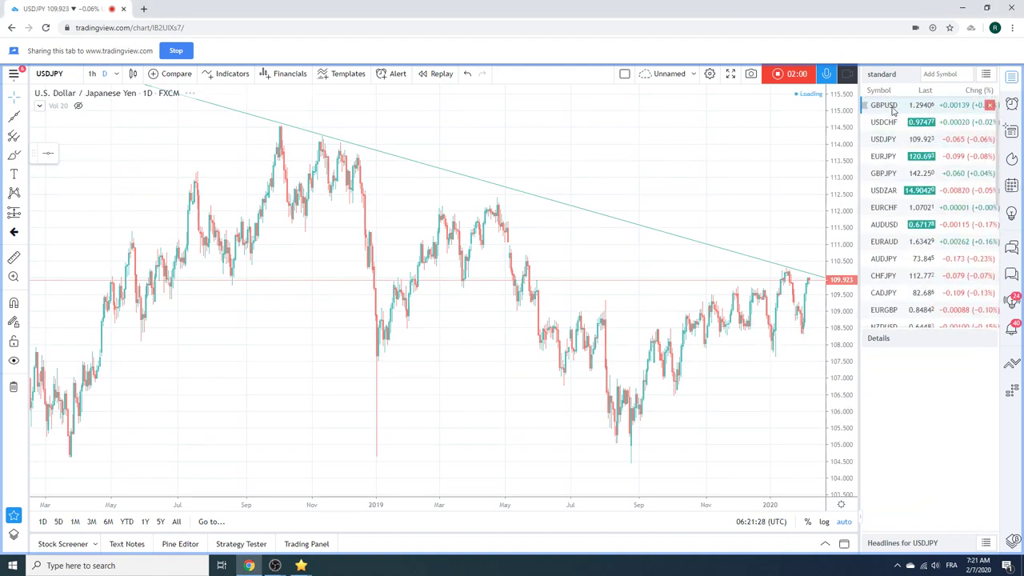
{"action": "scroll", "coordinate": [648, 219], "scroll_direction": "up", "scroll_amount": 5}
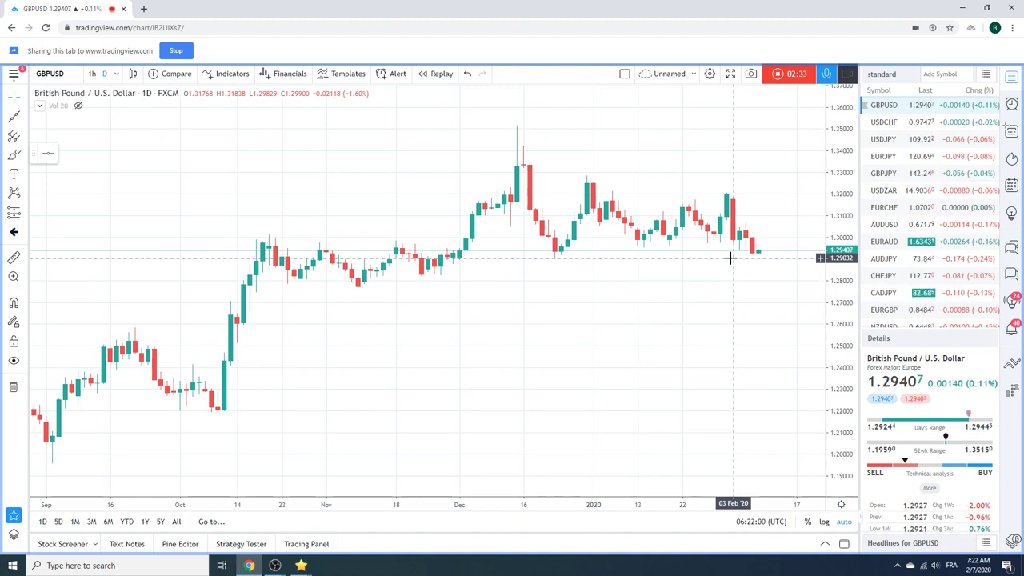
{"action": "left_click", "coordinate": [883, 140]}
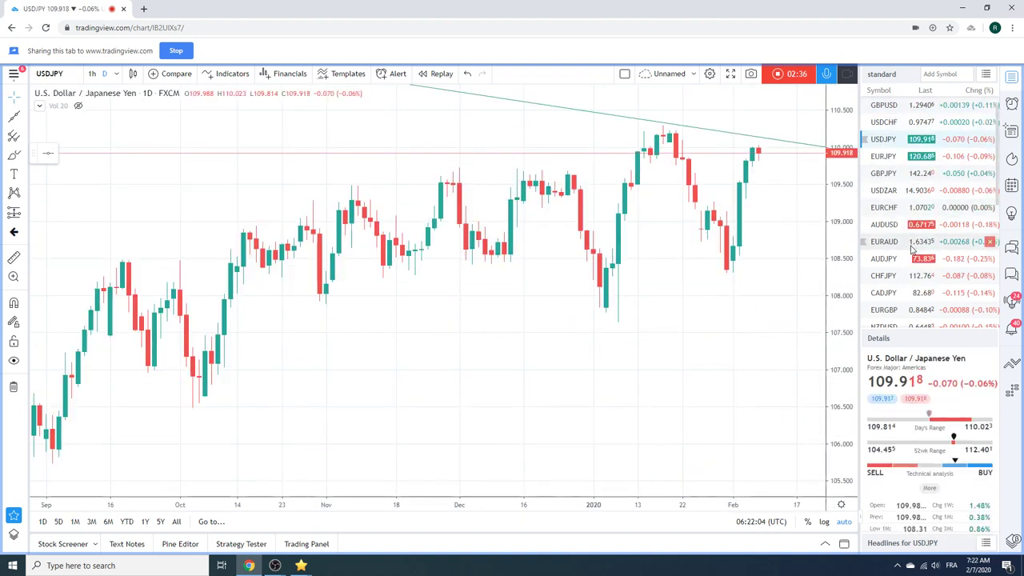
{"action": "scroll", "coordinate": [909, 257], "scroll_direction": "up", "scroll_amount": 1}
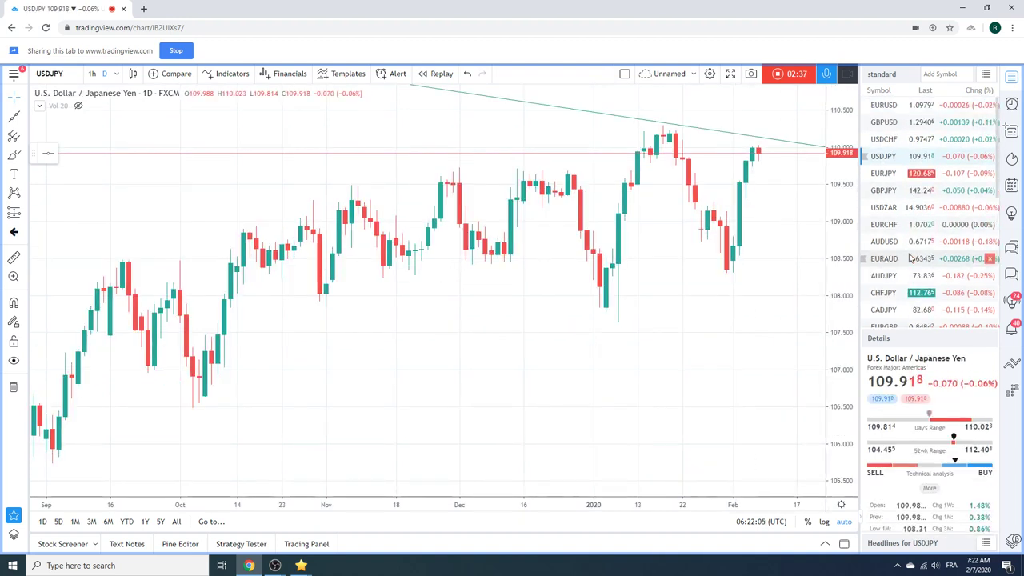
Step: Display the EURUSD daily chart (Sep 2019–Feb 2020) and scroll the watchlist down
{"action": "left_click", "coordinate": [904, 110]}
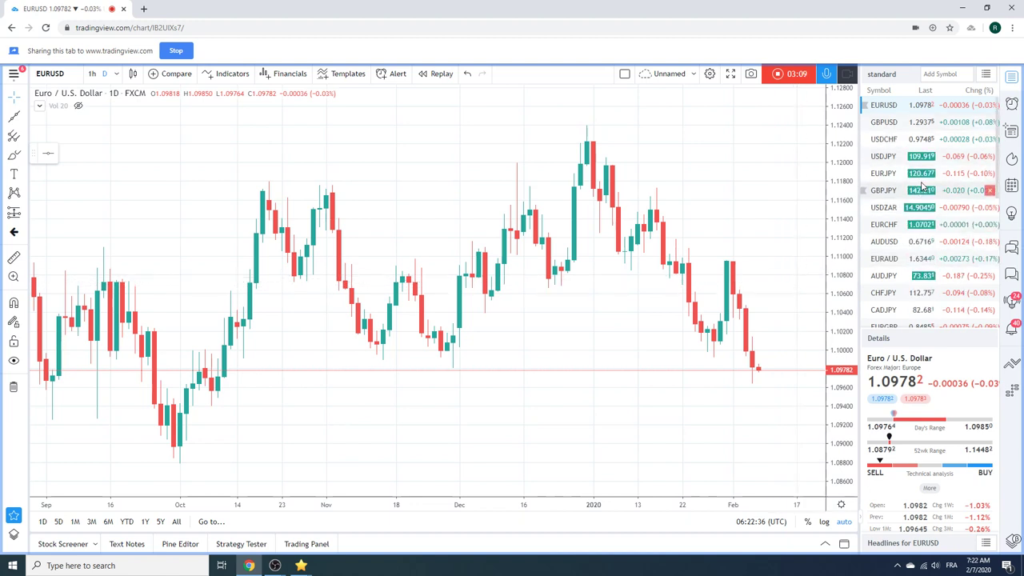
{"action": "scroll", "coordinate": [919, 184], "scroll_direction": "down", "scroll_amount": 1}
{"action": "scroll", "coordinate": [923, 187], "scroll_direction": "down", "scroll_amount": 1}
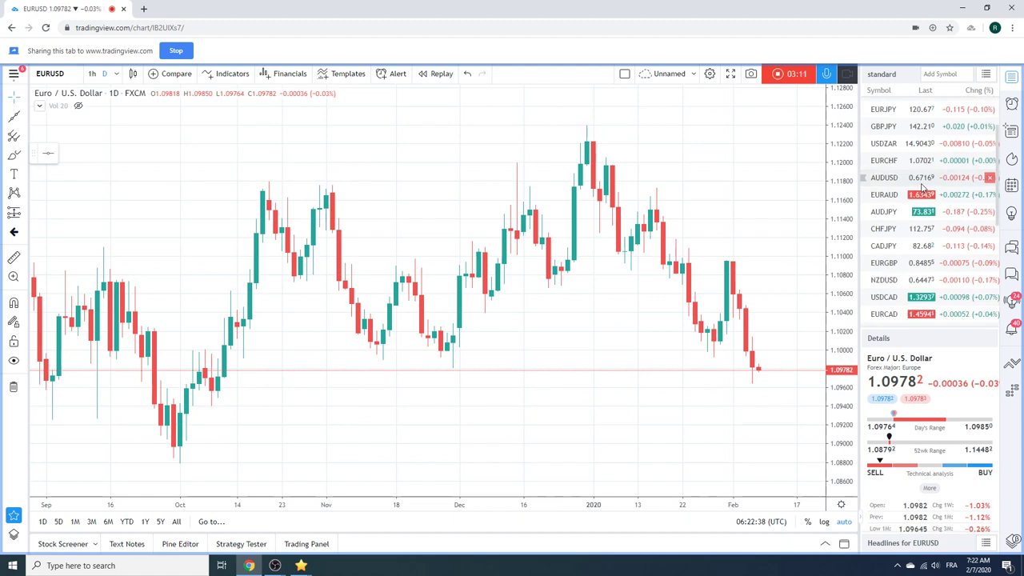
Step: Show the USDCAD daily chart from the watchlist
{"action": "left_click", "coordinate": [928, 296]}
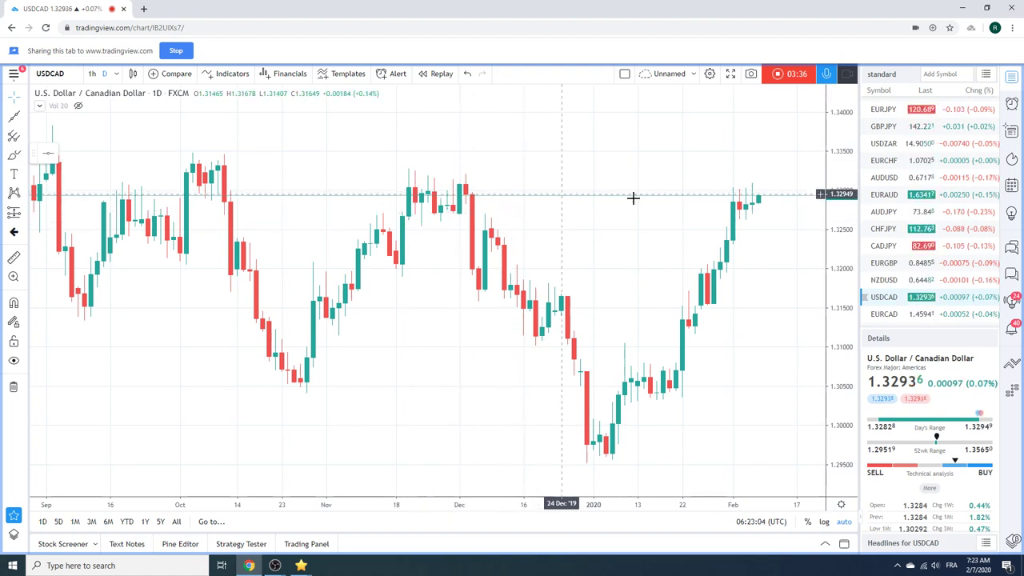
Step: Draw an extended trend line from the early-September high to the 26 Nov high
{"action": "left_click", "coordinate": [24, 117]}
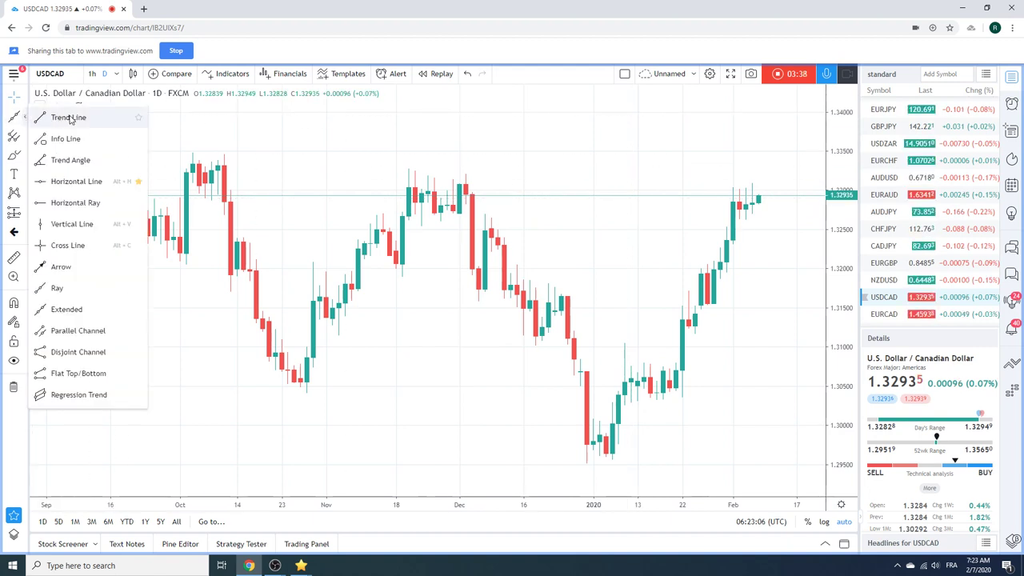
{"action": "left_click", "coordinate": [80, 309]}
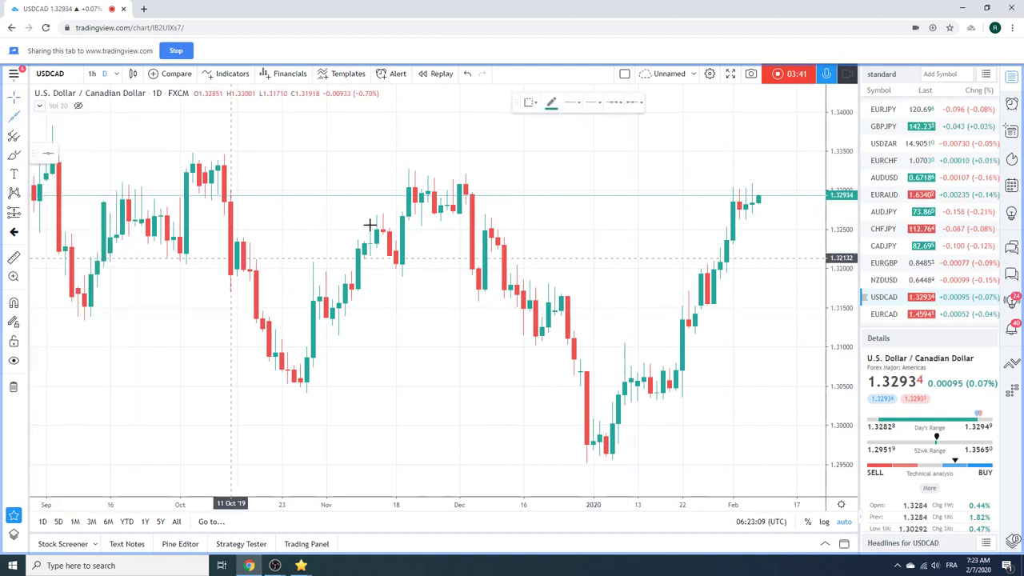
{"action": "left_click", "coordinate": [52, 125]}
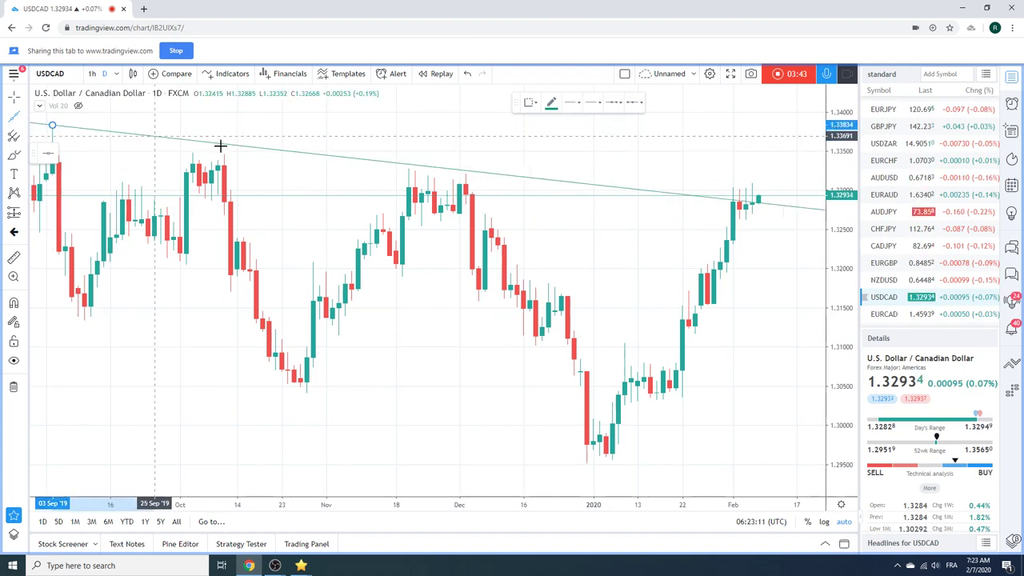
{"action": "left_click", "coordinate": [436, 156]}
{"action": "scroll", "coordinate": [473, 227], "scroll_direction": "down", "scroll_amount": 3}
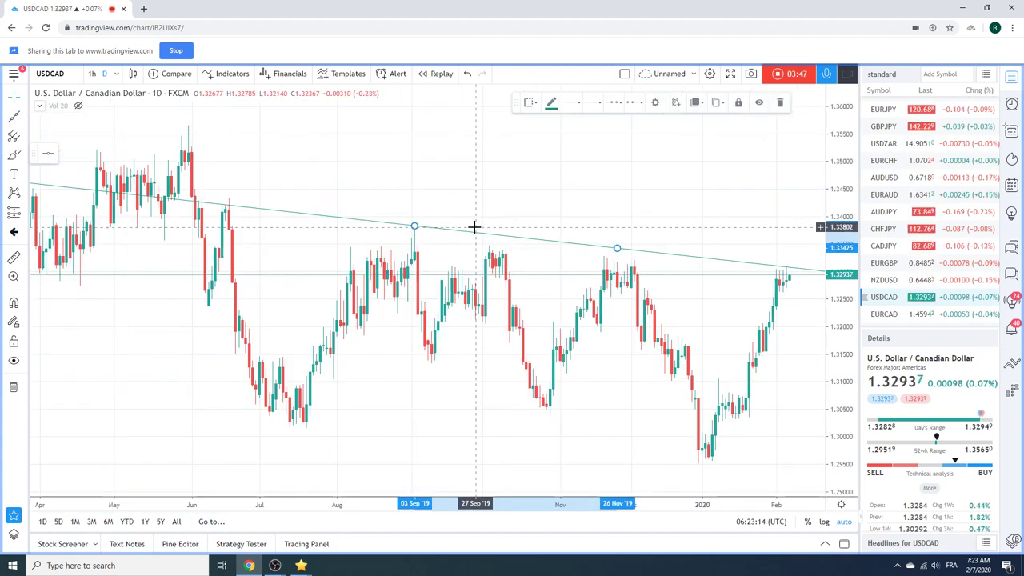
{"action": "scroll", "coordinate": [598, 251], "scroll_direction": "up", "scroll_amount": 4}
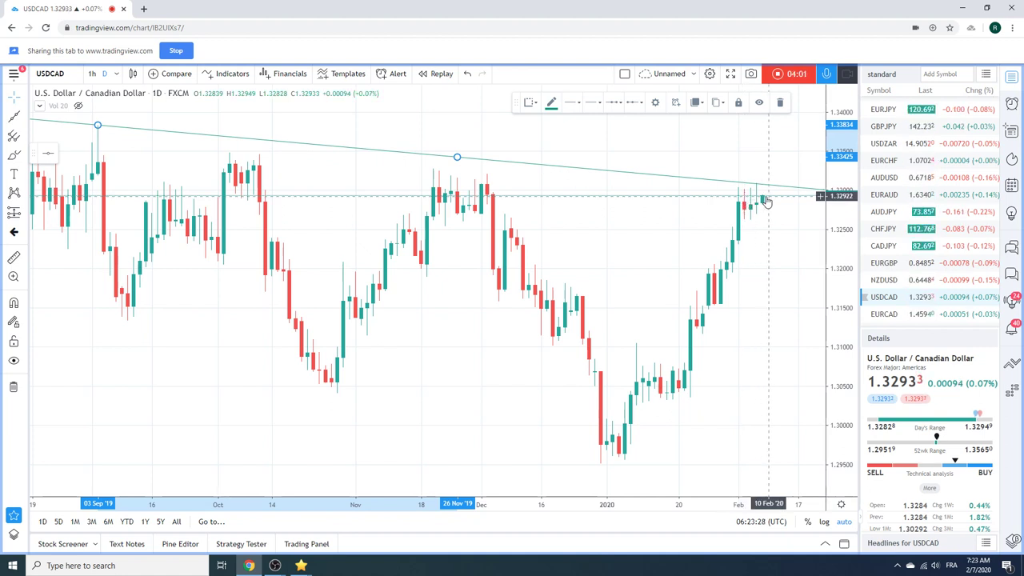
{"action": "scroll", "coordinate": [902, 209], "scroll_direction": "down", "scroll_amount": 1}
{"action": "scroll", "coordinate": [902, 209], "scroll_direction": "down", "scroll_amount": 1}
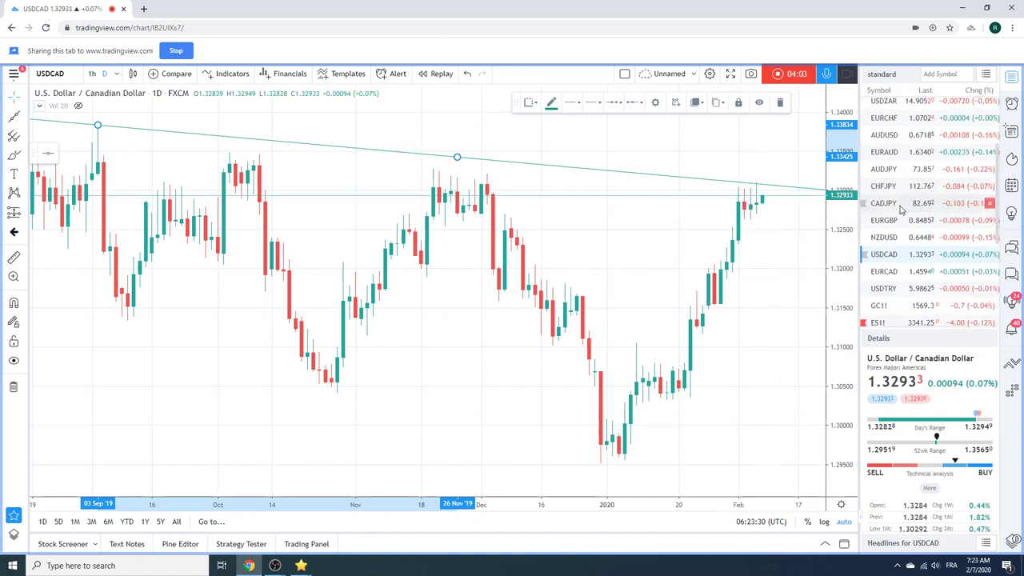
Step: Display USDTRY and zoom out to show Nov 2018–Feb 2020
{"action": "left_click", "coordinate": [897, 291]}
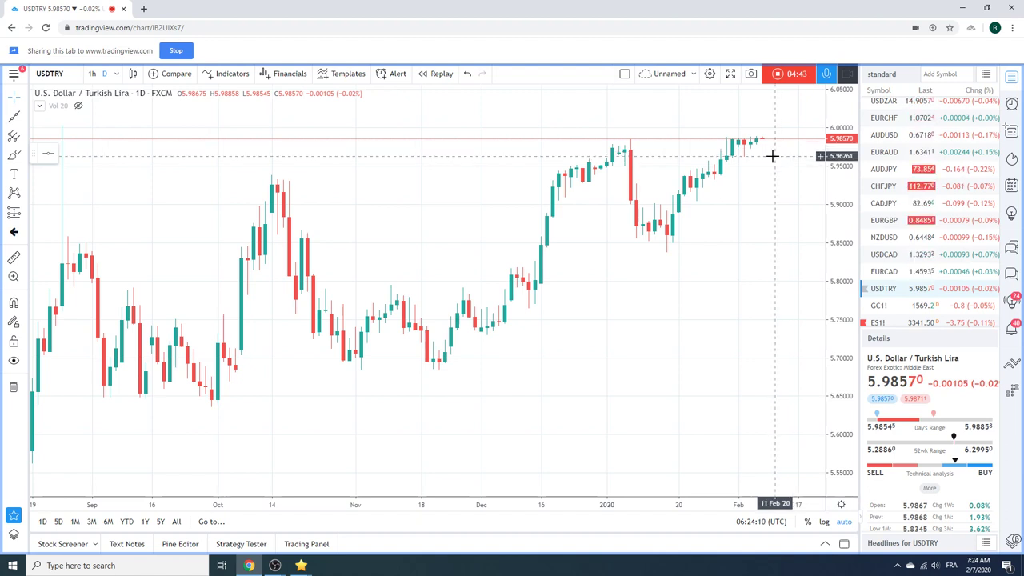
{"action": "scroll", "coordinate": [916, 186], "scroll_direction": "down", "scroll_amount": 1}
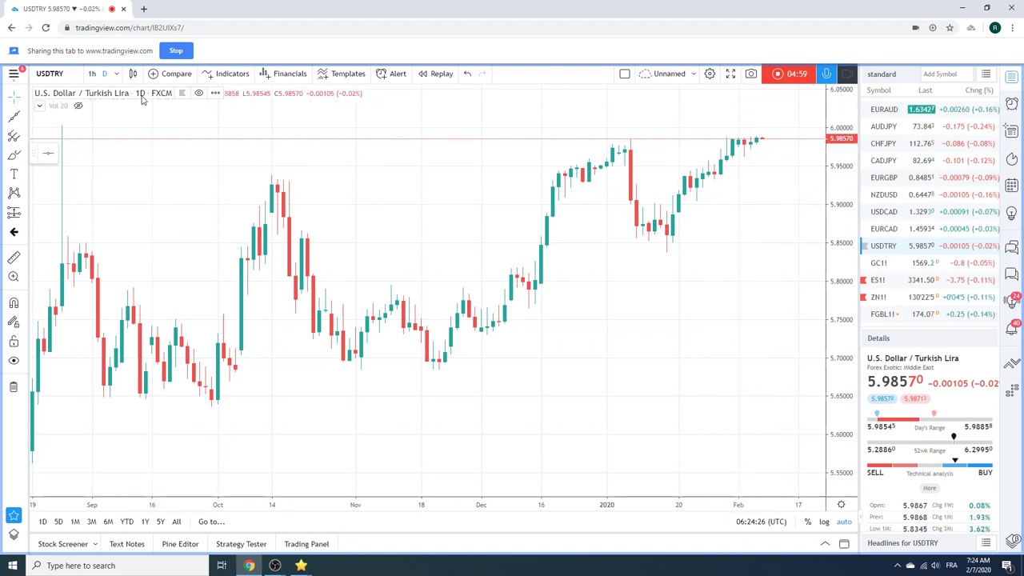
{"action": "scroll", "coordinate": [571, 148], "scroll_direction": "down", "scroll_amount": 5}
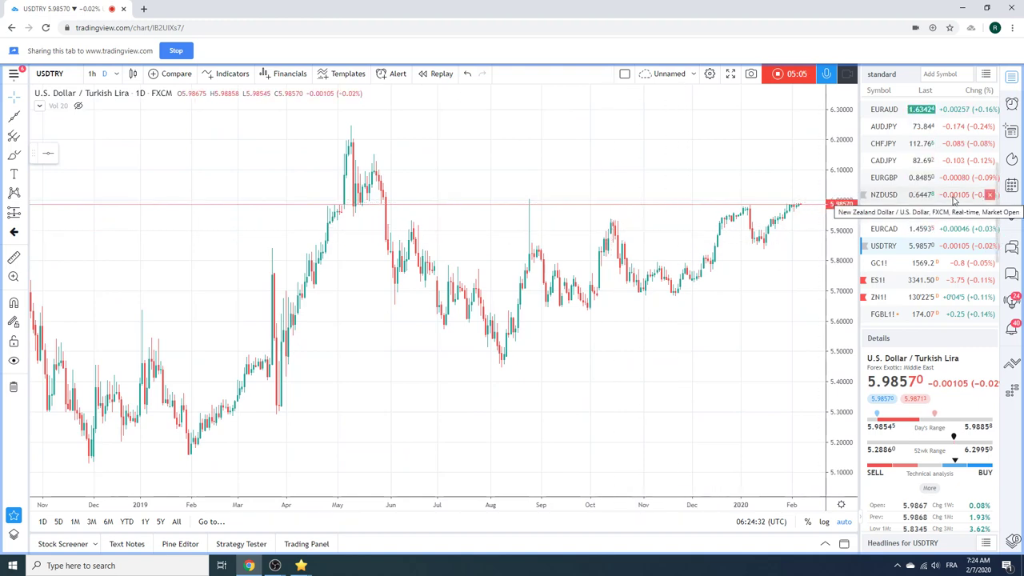
Step: Display the ES1! daily chart zoomed in on Sep–Feb
{"action": "left_click", "coordinate": [922, 280]}
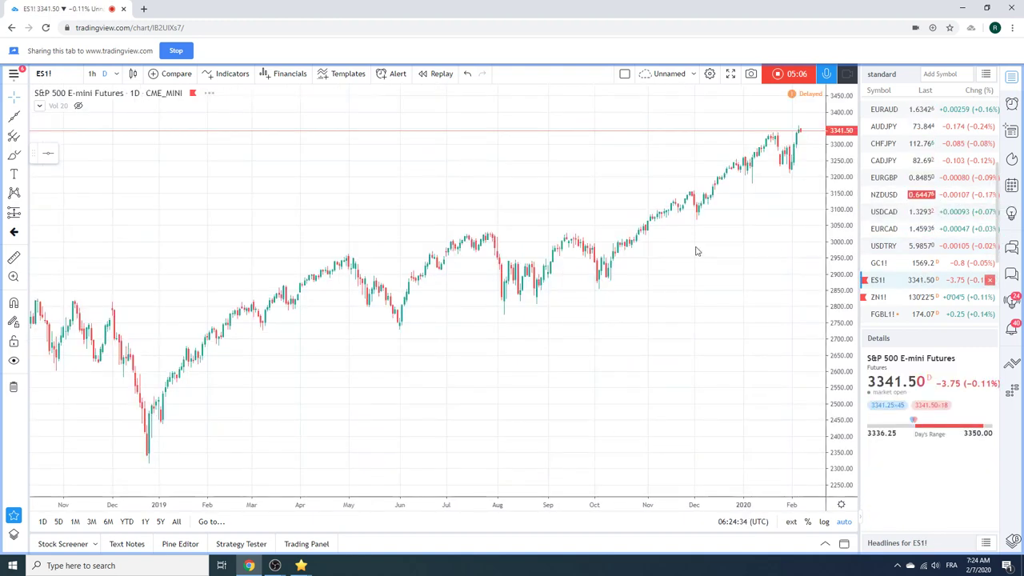
{"action": "scroll", "coordinate": [664, 252], "scroll_direction": "up", "scroll_amount": 3}
{"action": "scroll", "coordinate": [665, 252], "scroll_direction": "up", "scroll_amount": 3}
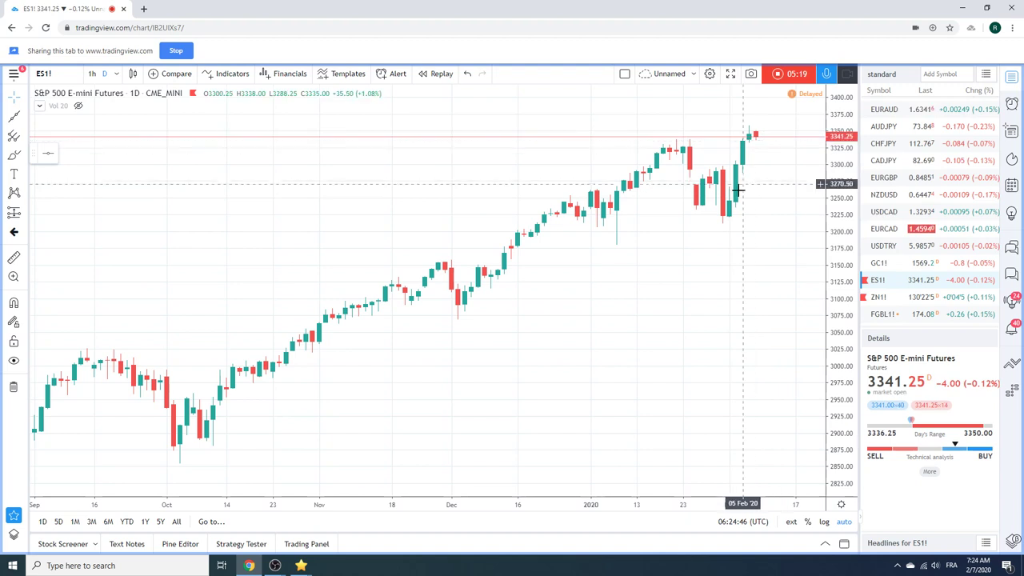
{"action": "scroll", "coordinate": [715, 225], "scroll_direction": "up", "scroll_amount": 2}
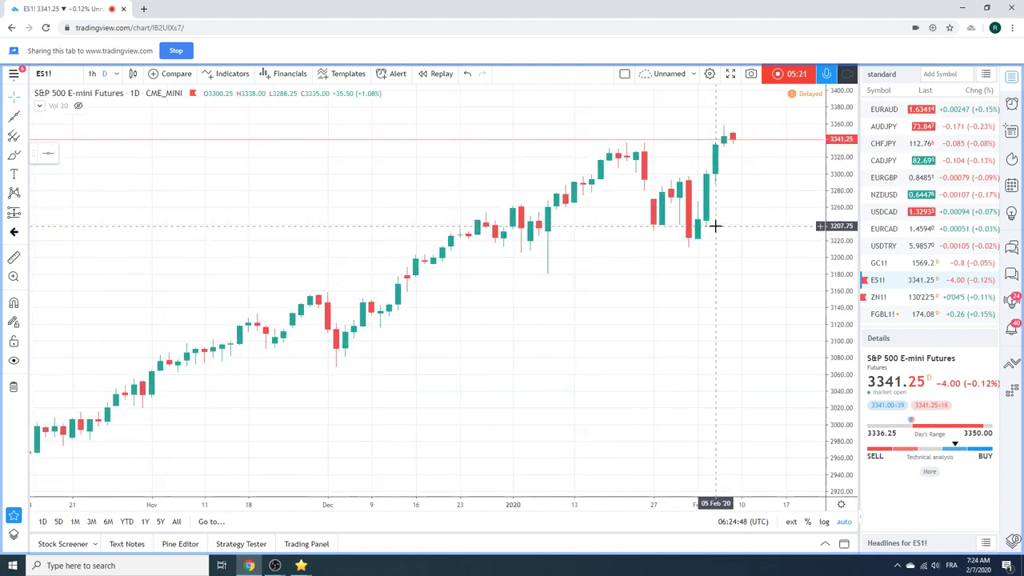
{"action": "scroll", "coordinate": [902, 214], "scroll_direction": "up", "scroll_amount": 4}
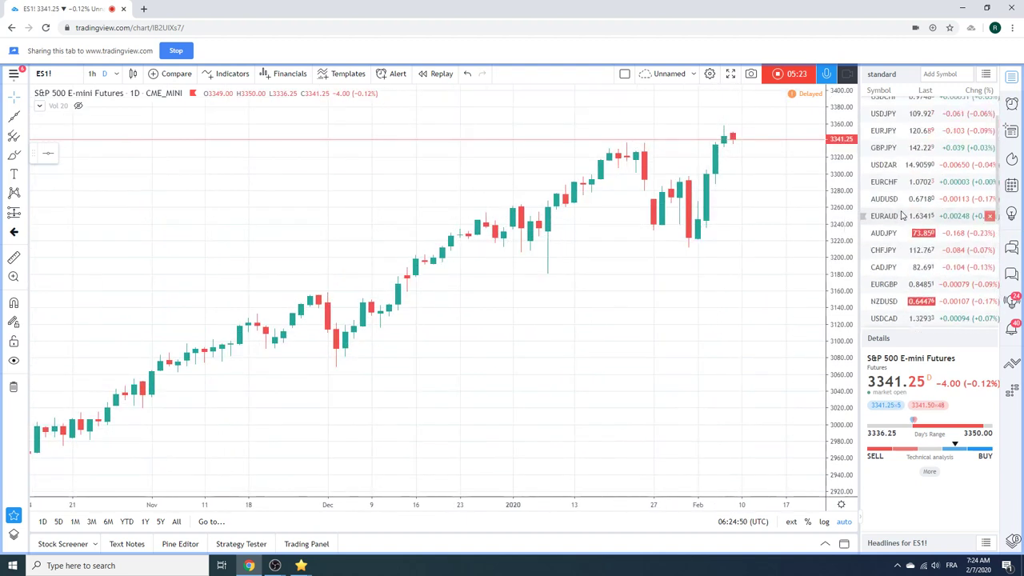
{"action": "scroll", "coordinate": [901, 215], "scroll_direction": "down", "scroll_amount": 3}
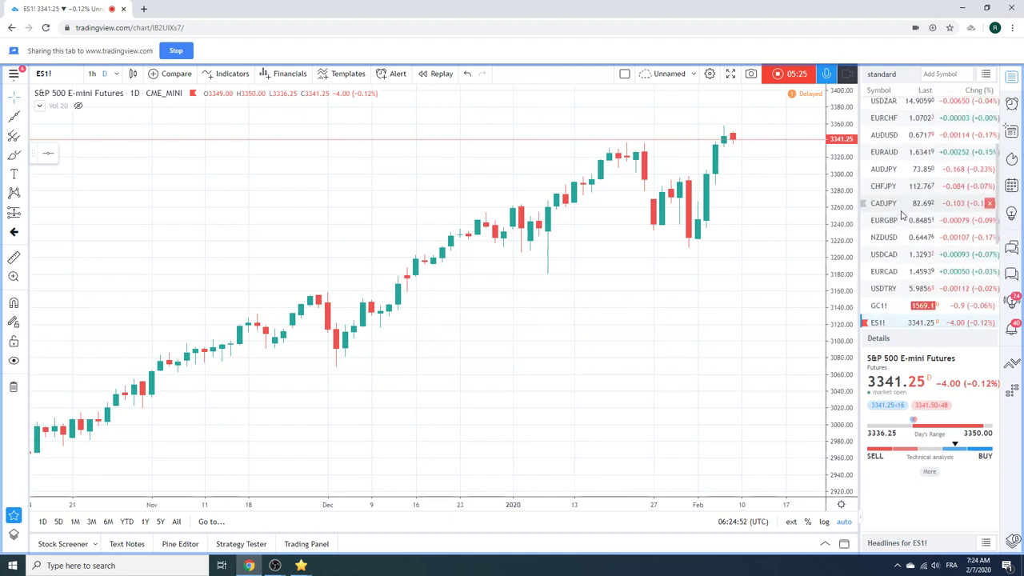
Step: Display the GC1! daily chart zoomed out to late August 2019
{"action": "left_click", "coordinate": [880, 305]}
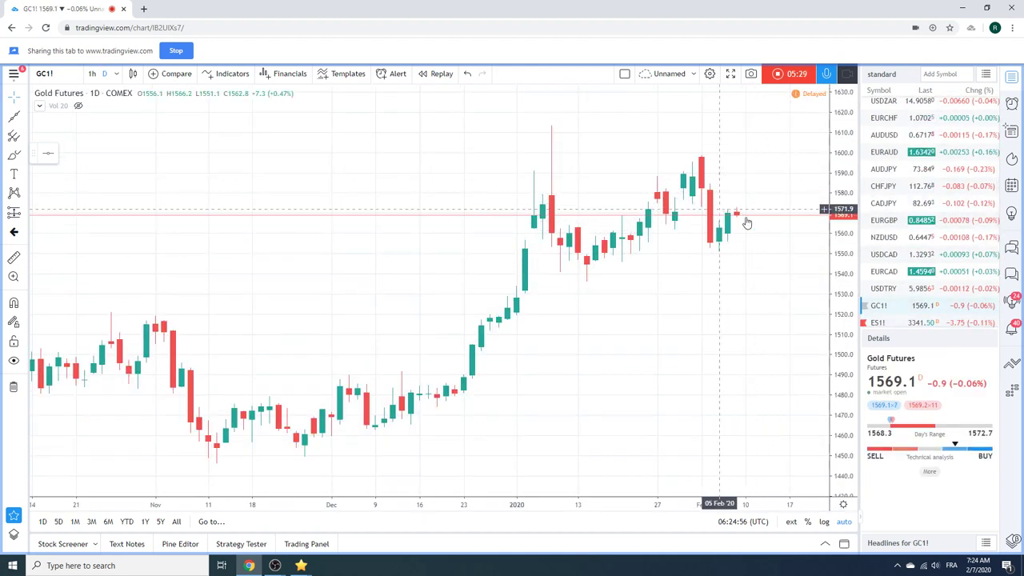
{"action": "scroll", "coordinate": [925, 225], "scroll_direction": "up", "scroll_amount": 2}
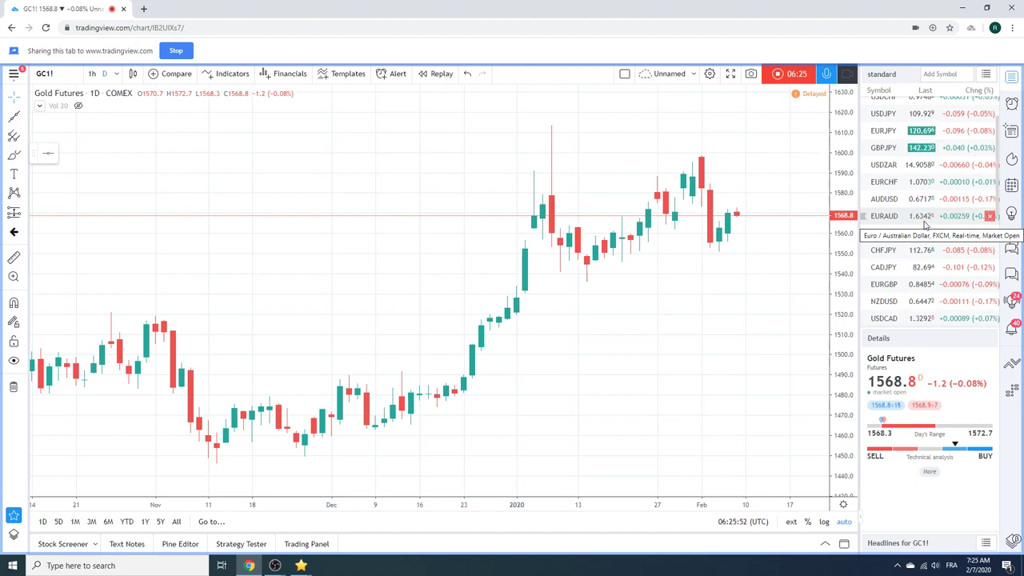
{"action": "scroll", "coordinate": [670, 222], "scroll_direction": "down", "scroll_amount": 3}
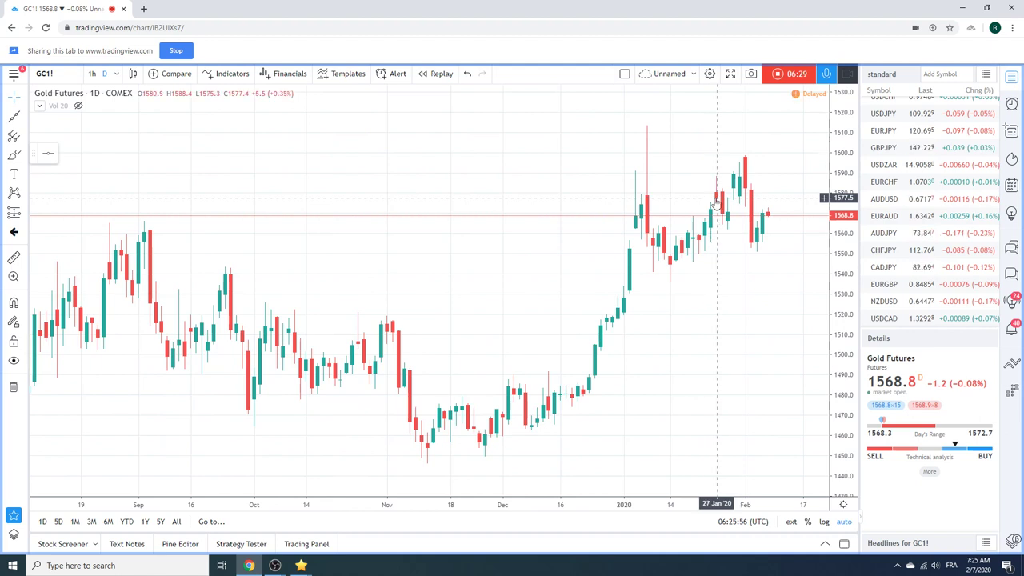
Step: Return to USDCAD and zoom out to June–February to check price against the trend line
{"action": "left_click", "coordinate": [887, 318]}
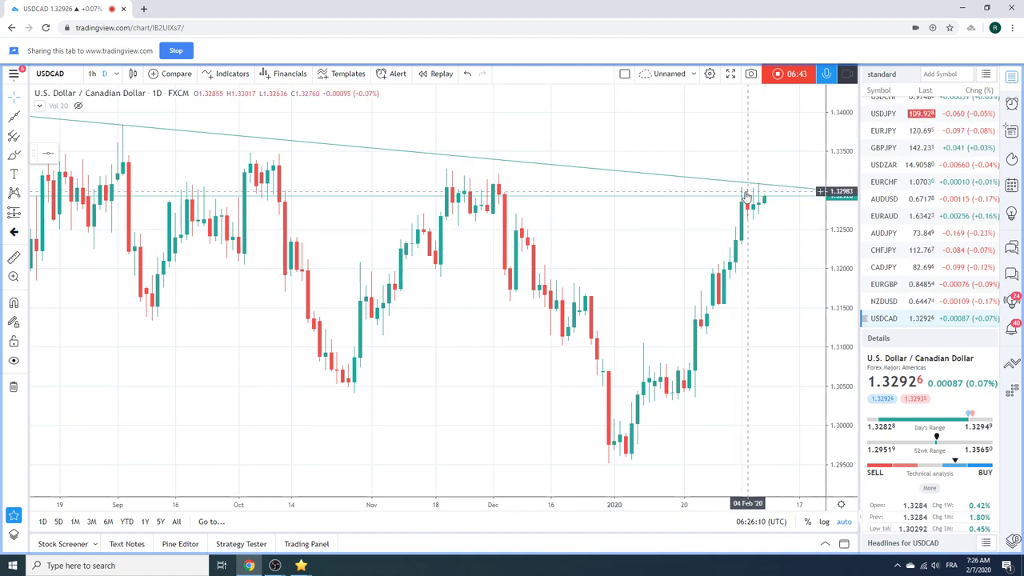
{"action": "scroll", "coordinate": [744, 192], "scroll_direction": "down", "scroll_amount": 2}
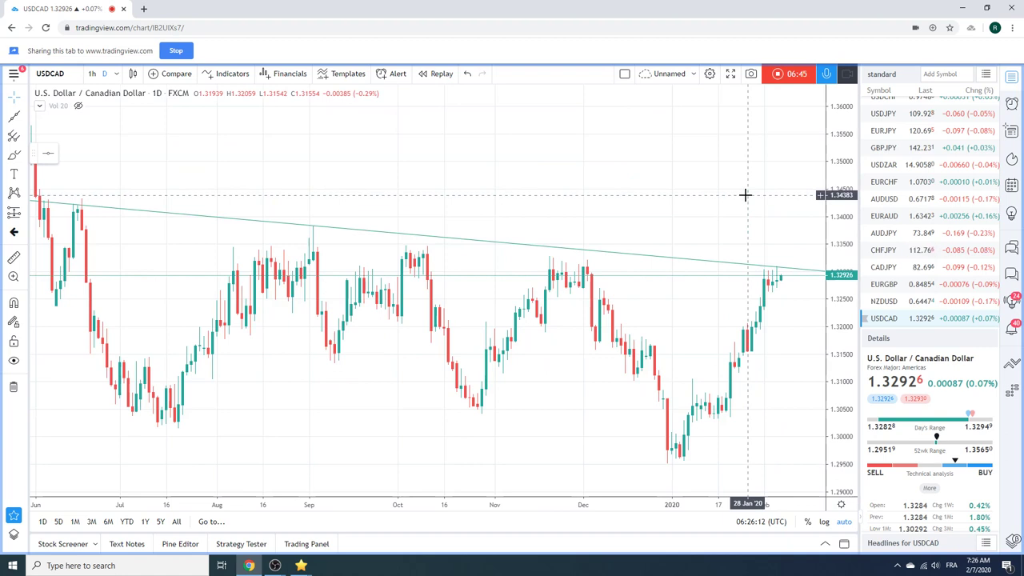